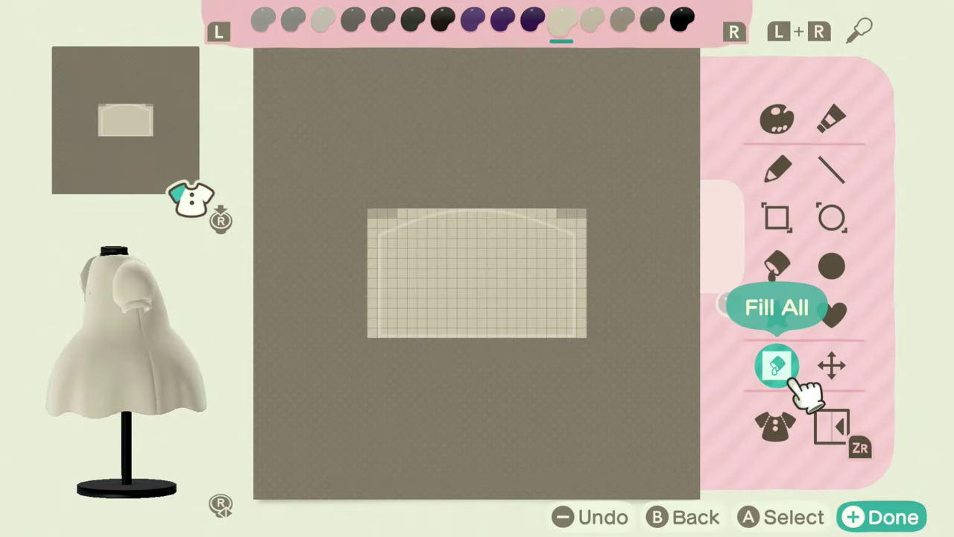
Fill the dress's front panel with the cream off-white blouse colour.
click(775, 425)
click(575, 298)
click(794, 444)
click(383, 346)
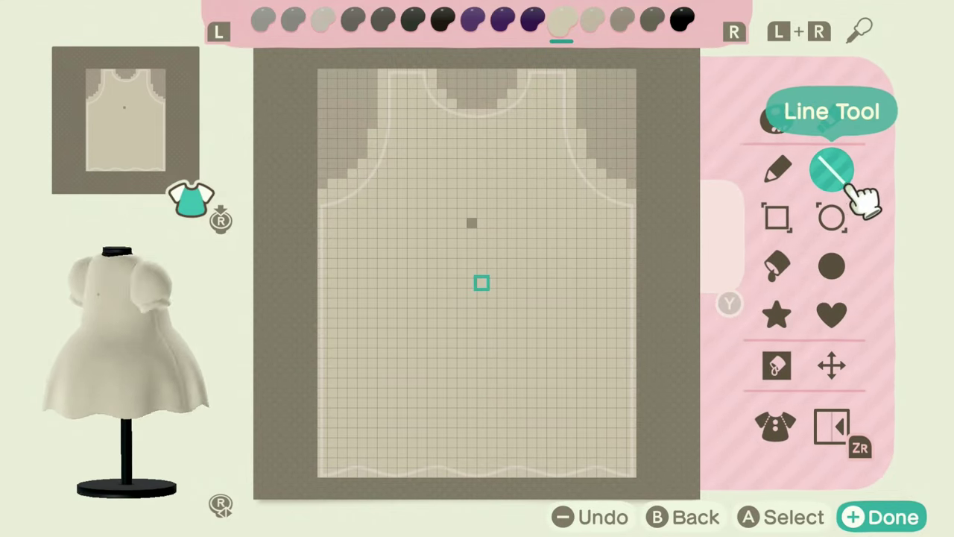
click(832, 170)
With mirror mode on, outline and fill both shoulder panels purple.
key(r)
mouse_move(542, 74)
mouse_down()
mouse_move(541, 163)
mouse_move(622, 100)
mouse_up()
key(x)
click(777, 265)
click(558, 121)
click(531, 90)
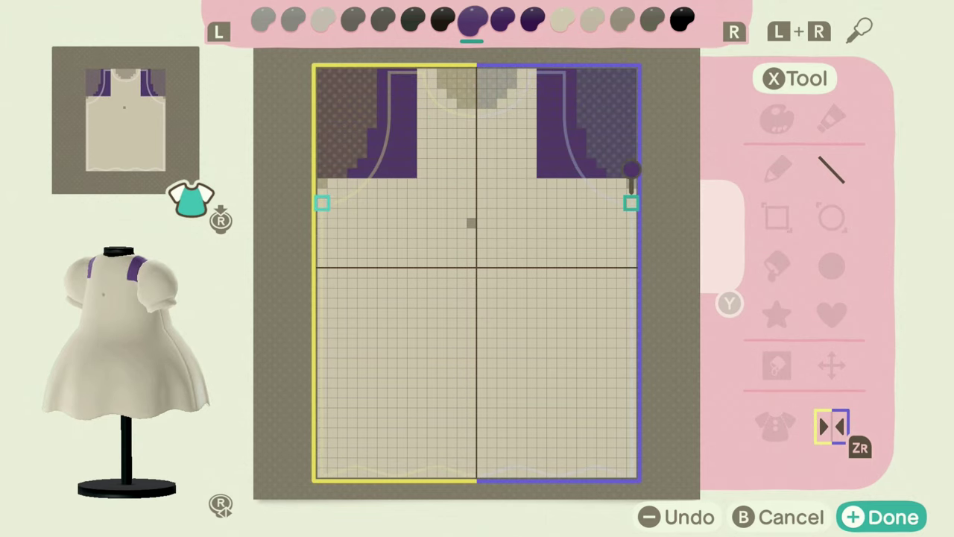
Draw dark grey lines across chest and waist and fill the bodice band grey.
key(r)
key(r)
key(r)
key(r)
key(r)
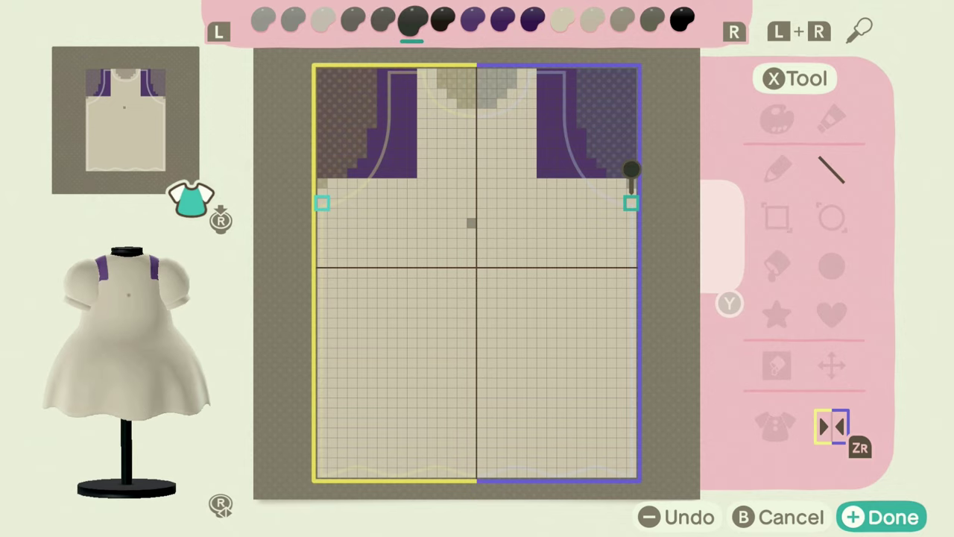
drag(631, 184, 477, 183)
key(x)
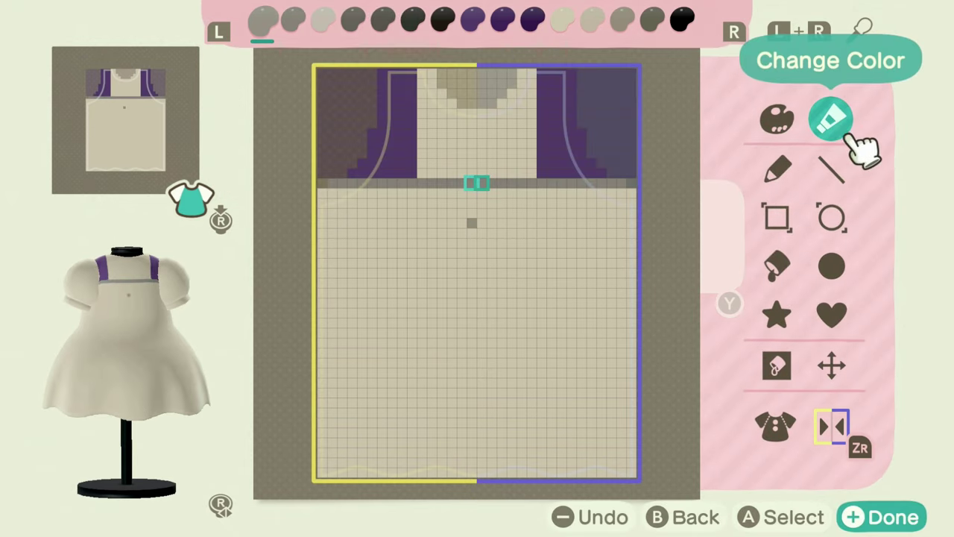
click(831, 170)
drag(480, 238, 631, 239)
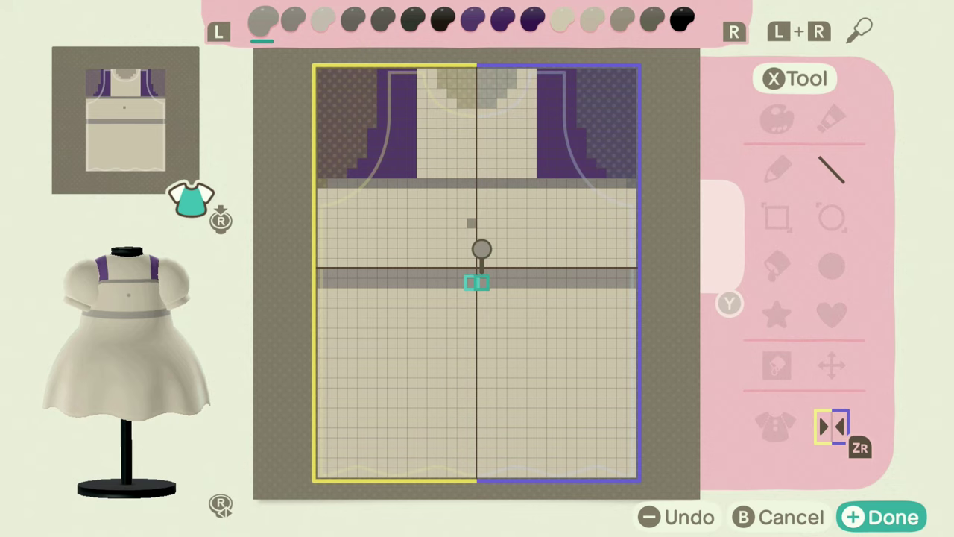
drag(482, 247, 551, 259)
key(x)
click(775, 266)
click(602, 250)
Draw the black waistband line and start the purple zigzag along the hem.
key(r)
key(r)
key(r)
key(r)
key(r)
key(r)
key(x)
click(832, 170)
mouse_move(631, 295)
mouse_down()
mouse_move(477, 295)
mouse_move(631, 295)
mouse_up()
mouse_move(630, 464)
mouse_down()
mouse_move(582, 450)
mouse_move(542, 463)
mouse_move(478, 452)
mouse_up()
Flood-fill the skirt purple.
key(x)
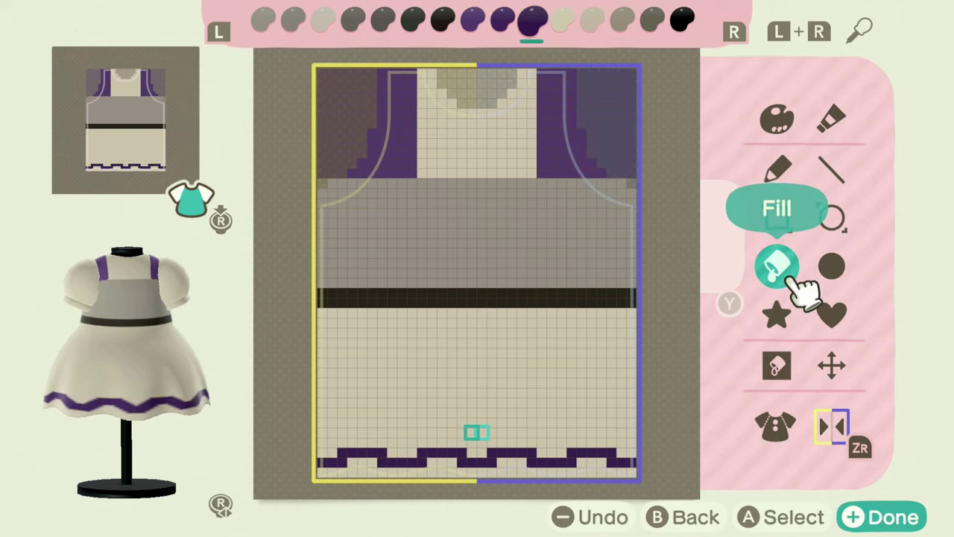
click(792, 282)
click(478, 470)
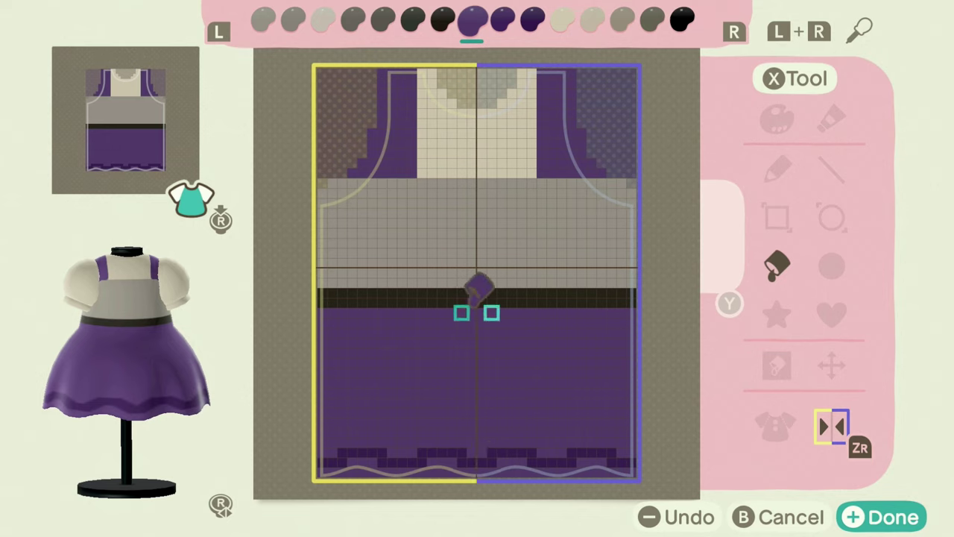
key(x)
With mirroring off, draw light grey pleat lines in the neckline.
key(r)
key(r)
key(r)
key(x)
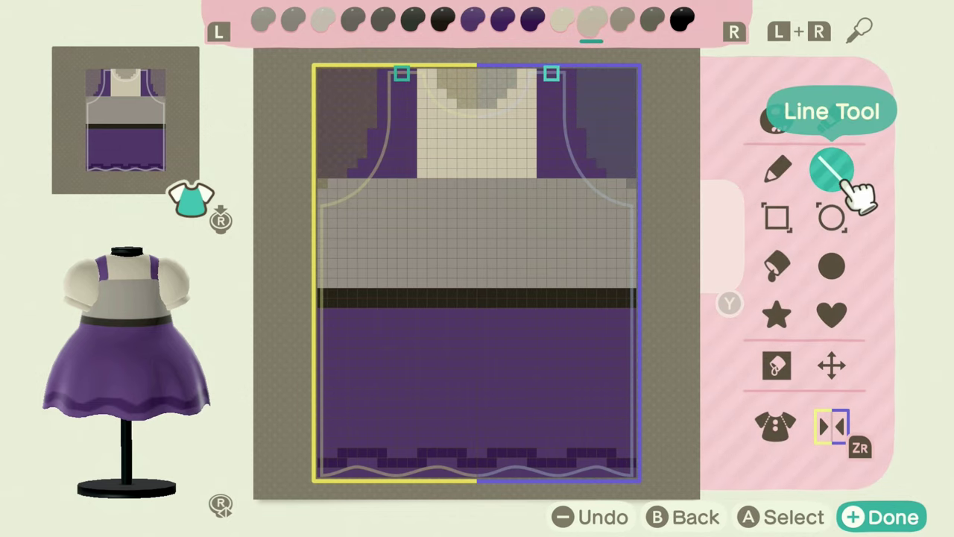
click(835, 168)
key(z)
mouse_move(447, 109)
mouse_down()
mouse_move(432, 171)
mouse_move(472, 113)
mouse_up()
mouse_move(503, 171)
mouse_down()
mouse_move(511, 111)
mouse_move(532, 100)
mouse_move(531, 143)
mouse_move(512, 170)
mouse_move(462, 171)
mouse_up()
Add short pleat strokes in neighbouring grey shades across the neckline.
key(r)
mouse_move(462, 171)
mouse_down()
mouse_move(431, 172)
mouse_move(461, 183)
mouse_up()
key(l)
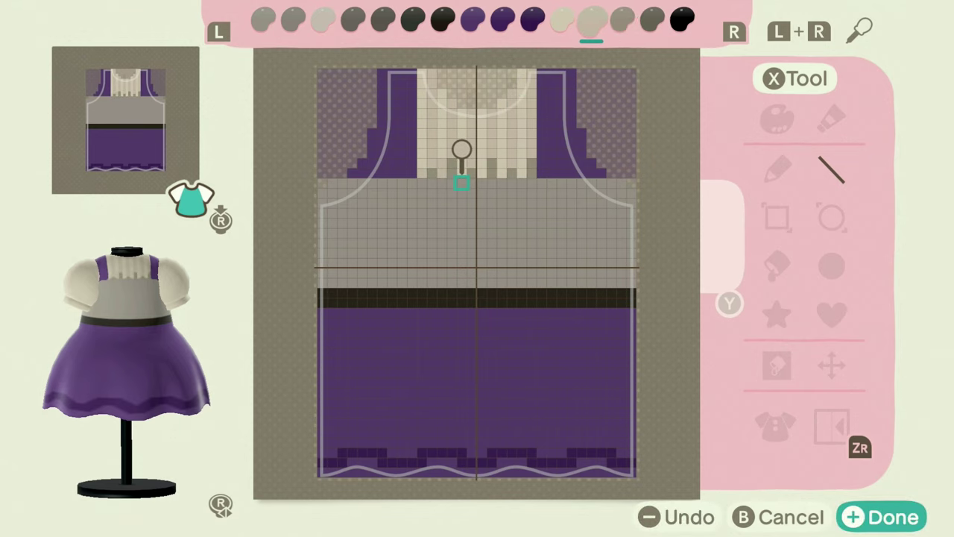
drag(512, 163, 521, 163)
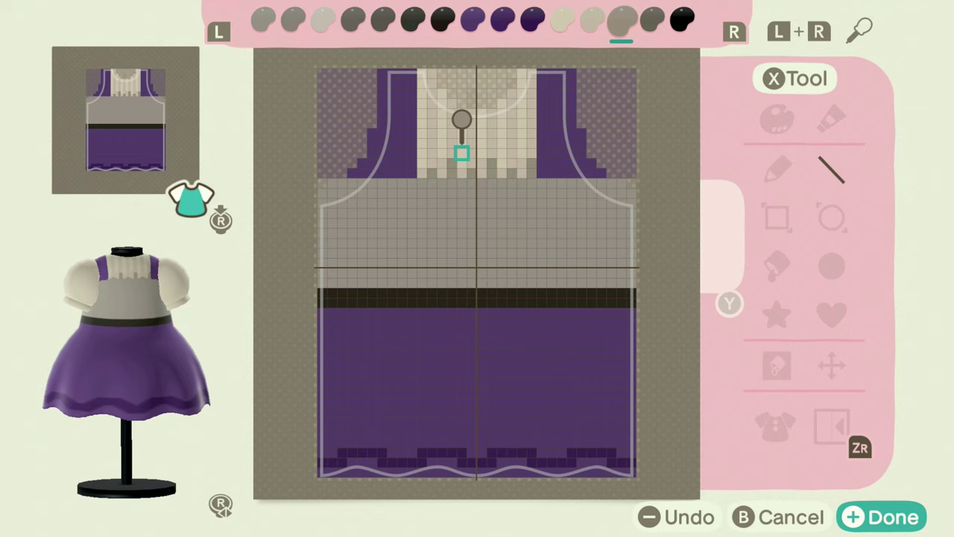
key(x)
key(l)
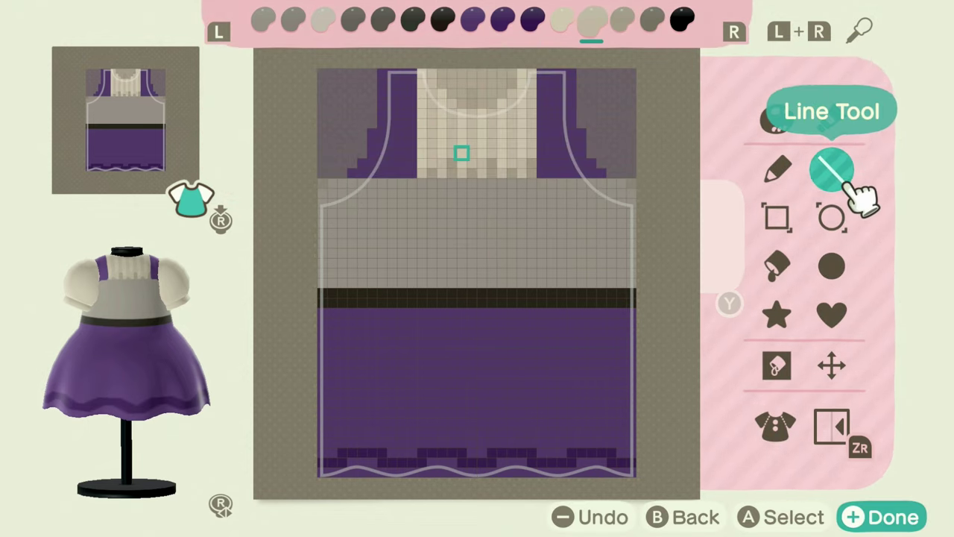
click(832, 170)
With mirror on, draw mid-grey vertical pleat lines on the bodice.
key(x)
key(a)
key(z)
drag(381, 183, 372, 251)
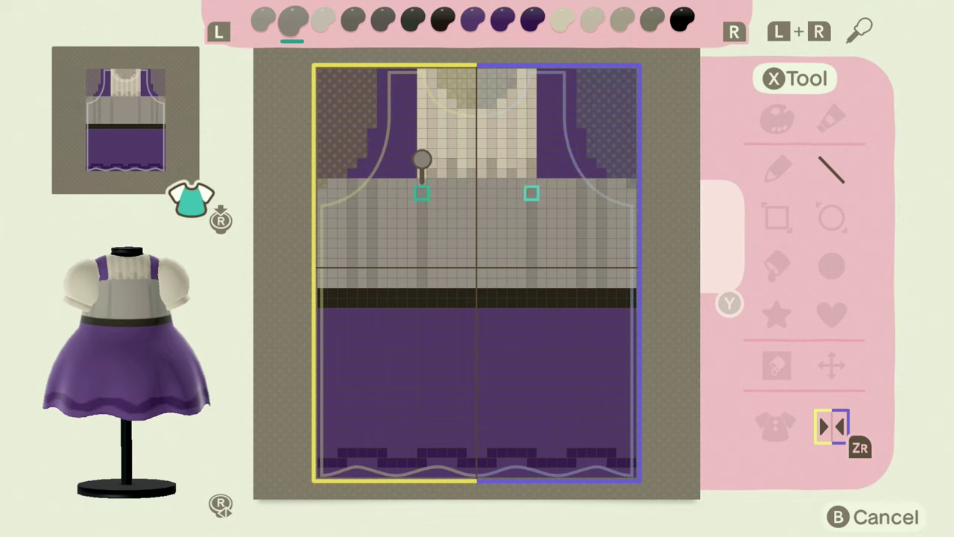
Draw purple lines across the bodice top and down both sides of the blouse.
key(r)
key(r)
key(r)
key(r)
key(r)
key(r)
mouse_move(458, 183)
mouse_down()
mouse_move(373, 190)
mouse_move(560, 191)
mouse_up()
key(r)
key(r)
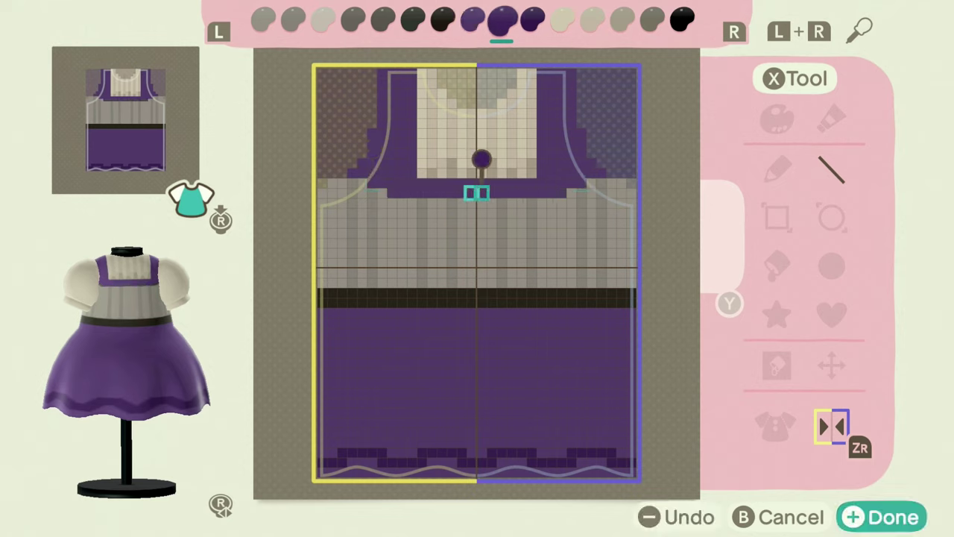
mouse_move(372, 193)
mouse_down()
mouse_move(473, 205)
mouse_move(450, 202)
mouse_up()
key(r)
key(r)
click(368, 192)
drag(542, 93, 539, 160)
With mirroring off, shade the purple bib edge and the right strap.
key(z)
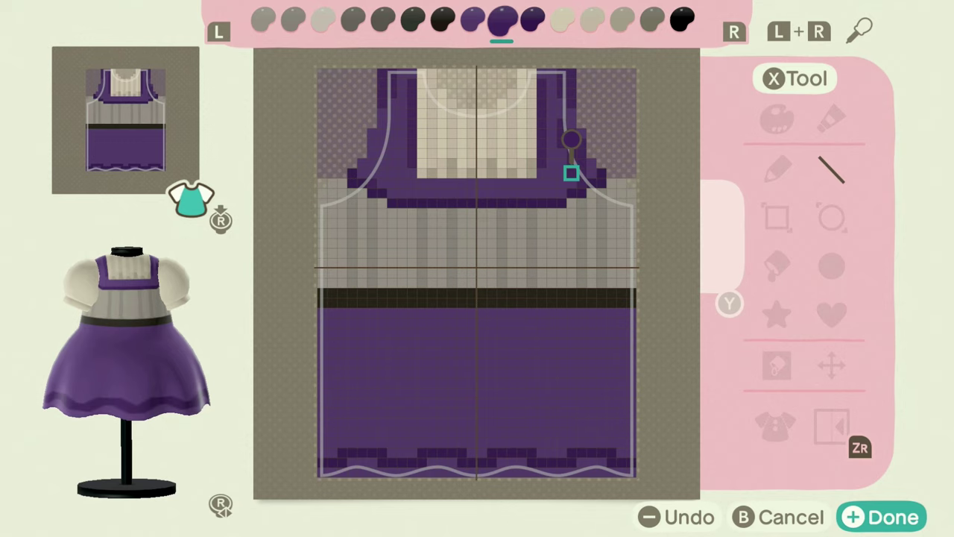
mouse_move(491, 203)
mouse_down()
mouse_move(432, 182)
mouse_move(414, 186)
mouse_up()
mouse_move(552, 192)
mouse_down()
mouse_move(560, 192)
mouse_move(392, 151)
mouse_up()
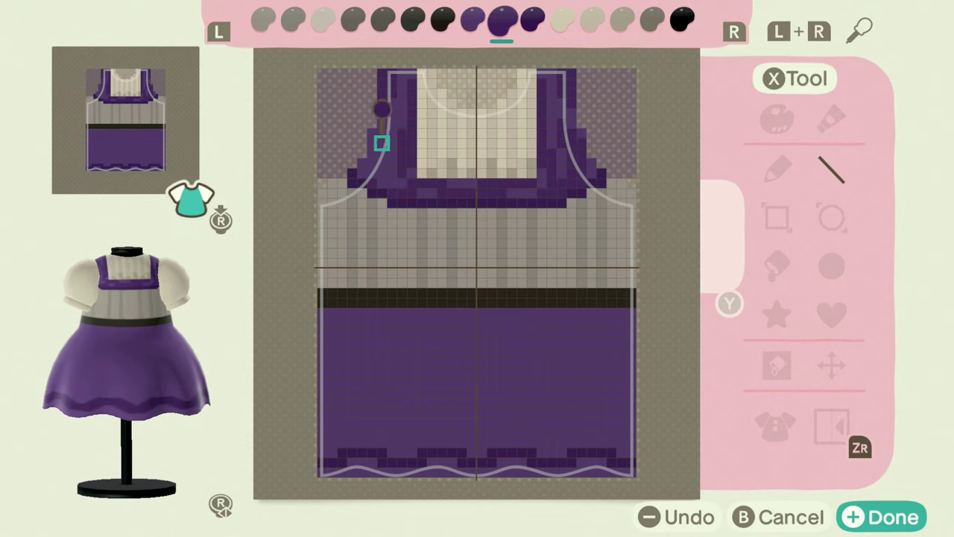
key(r)
click(542, 74)
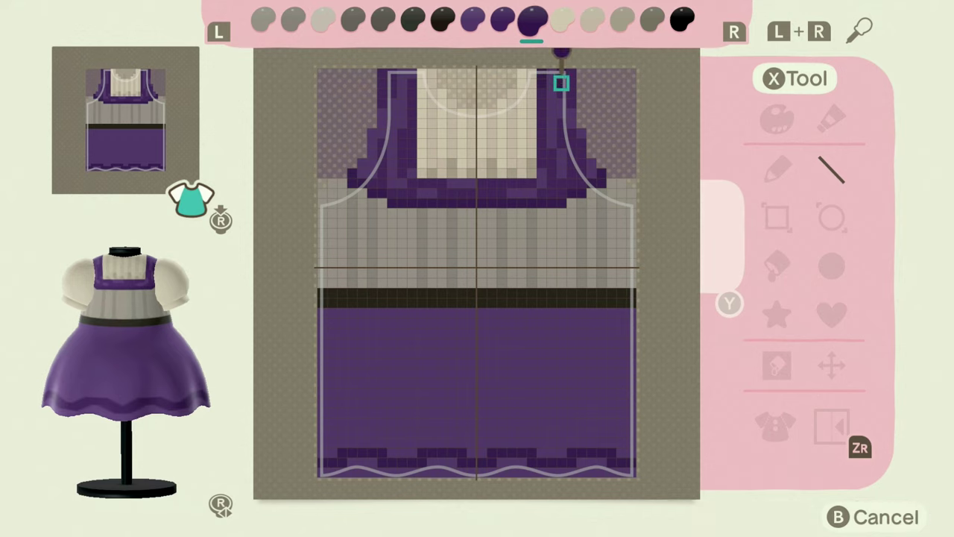
drag(561, 82, 561, 82)
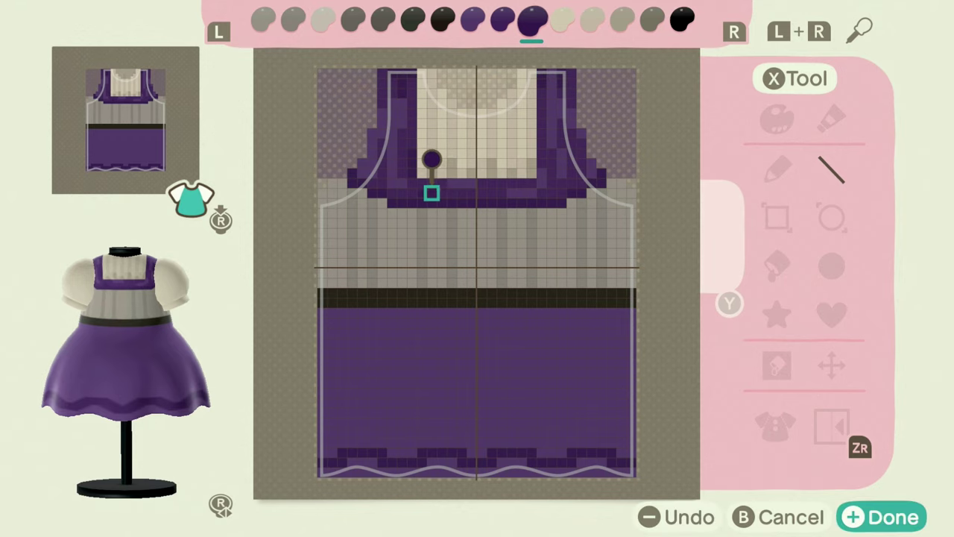
Darken the purple swatch by lowering its vividness and brightness.
key(x)
key(a)
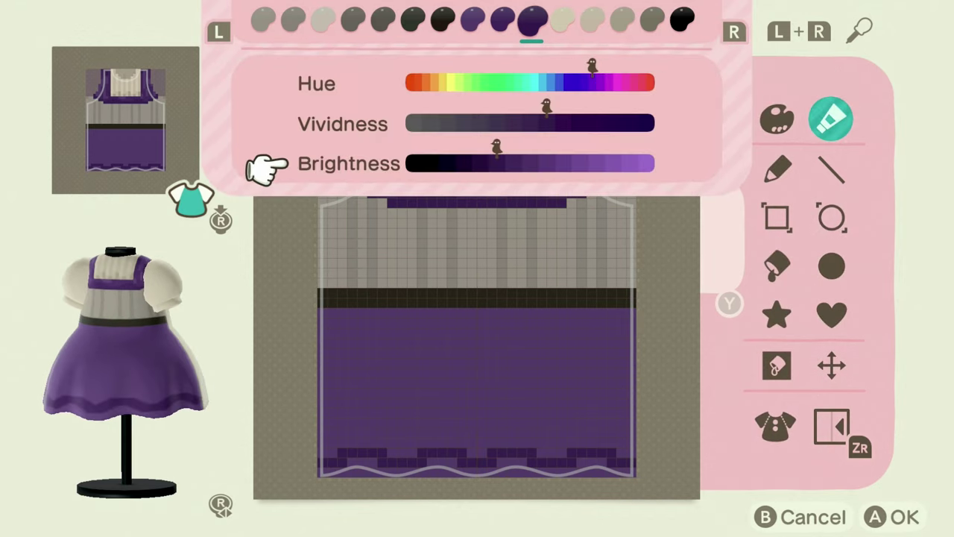
key(l)
key(l)
key(Left)
key(Right)
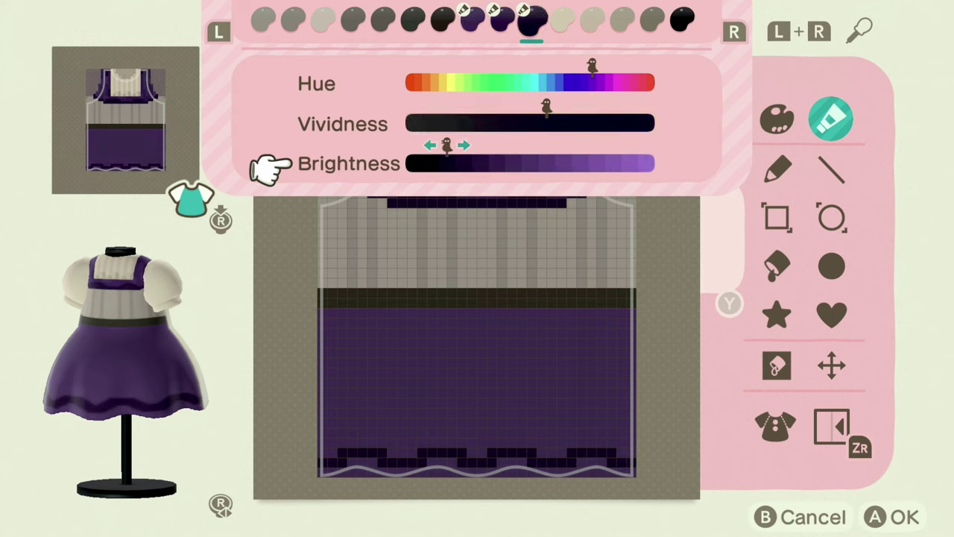
Draw a dark line down the right strap with the Line Tool.
key(a)
key(x)
key(Right)
key(a)
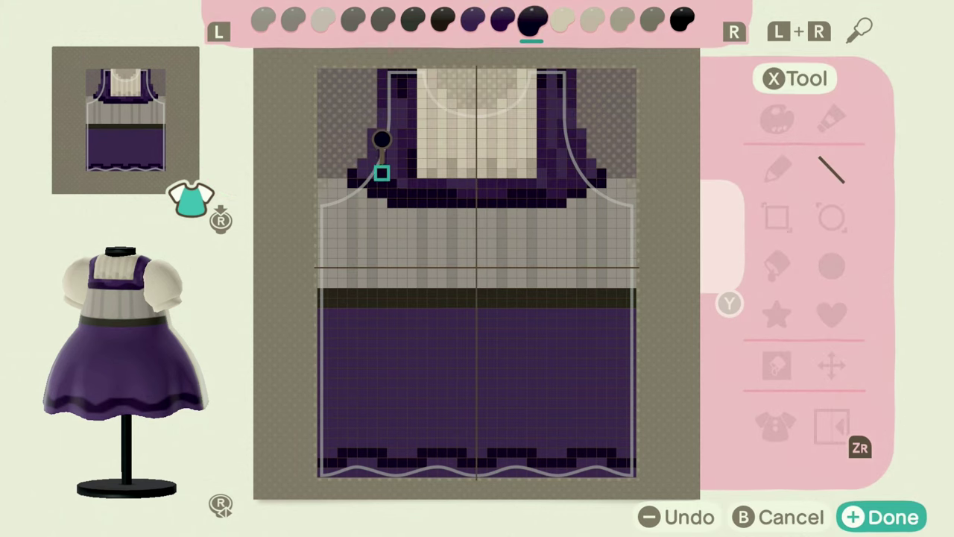
drag(571, 154, 571, 183)
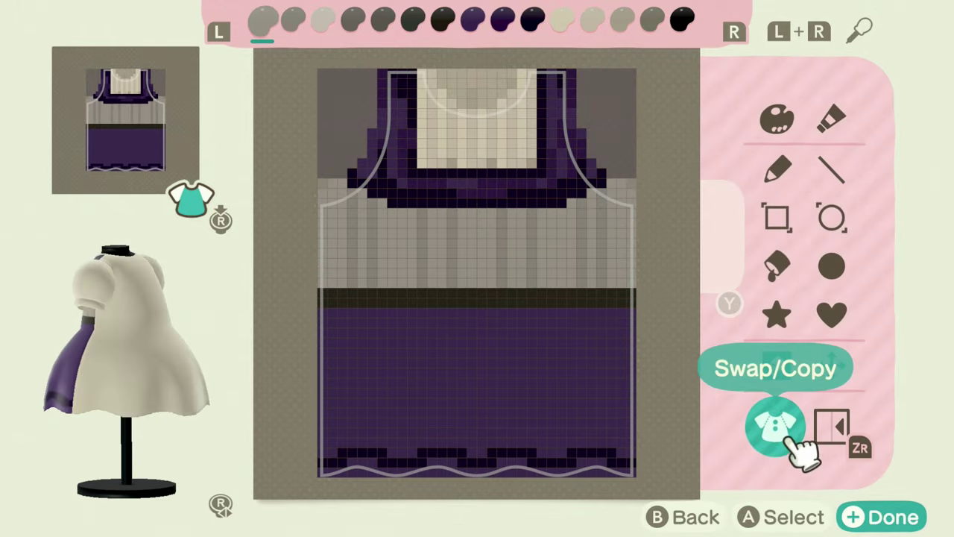
Begin lowering the grey swatch's brightness in the colour editor.
key(Up)
key(Up)
key(Up)
key(Up)
key(Right)
key(a)
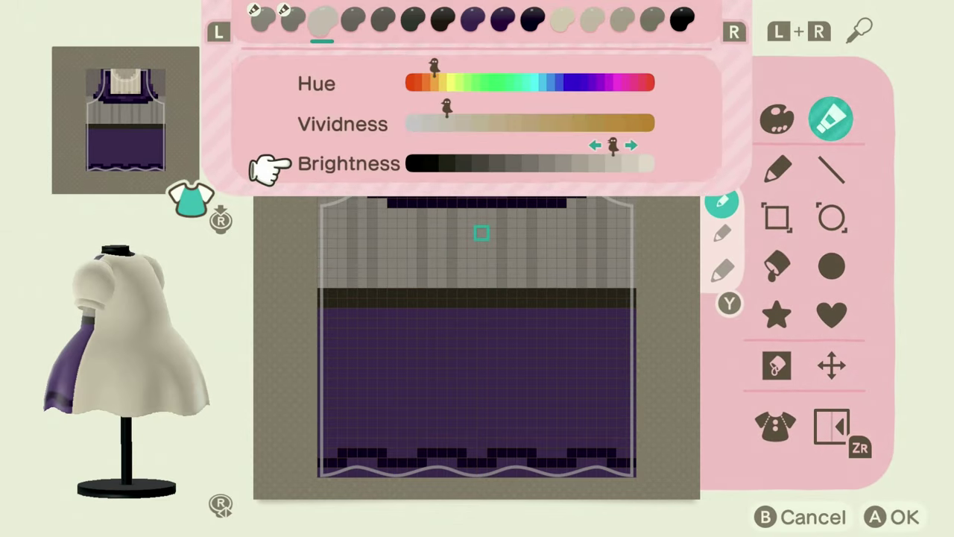
key(Left)
Draw mirrored dark grey pleat streaks down the bodice, undoing a stray shoulder line.
key(a)
key(Down)
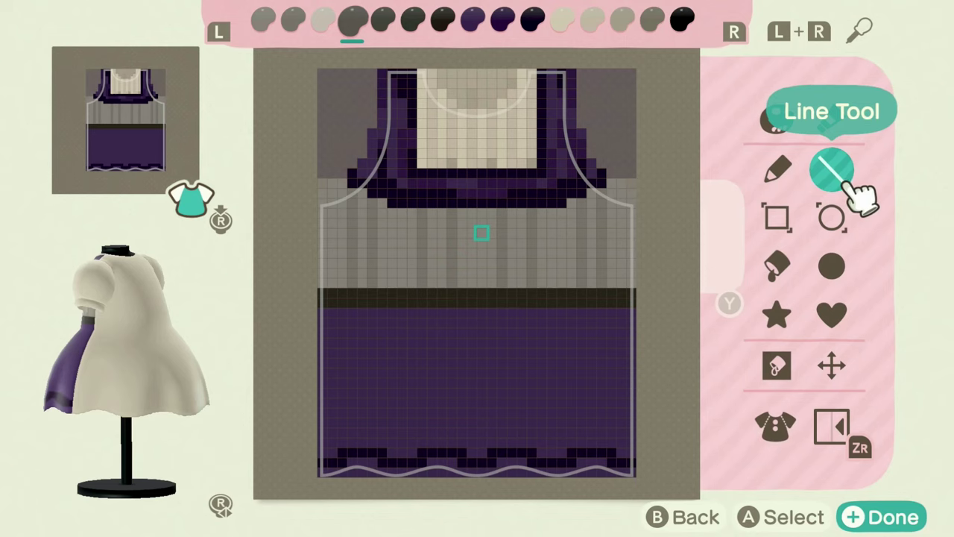
key(a)
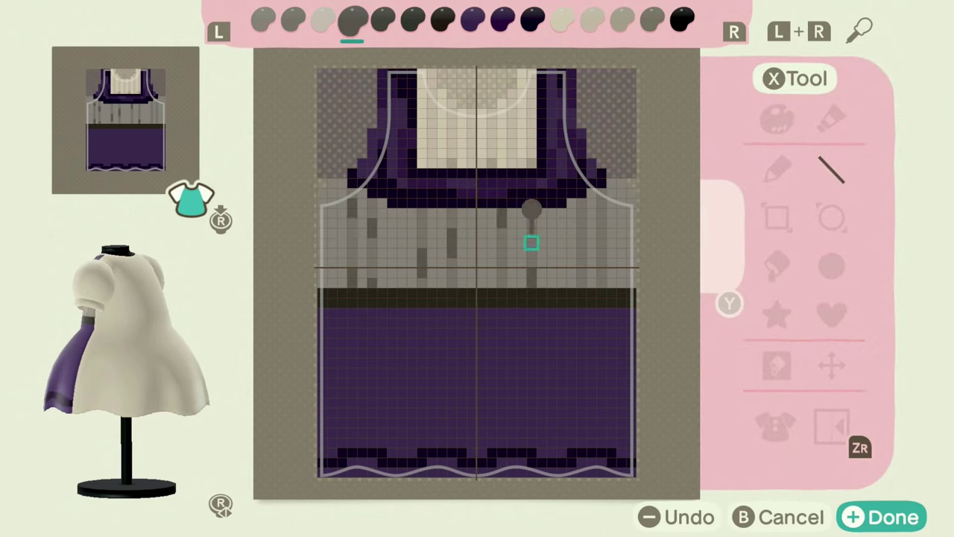
key(a)
key(a)
key(r)
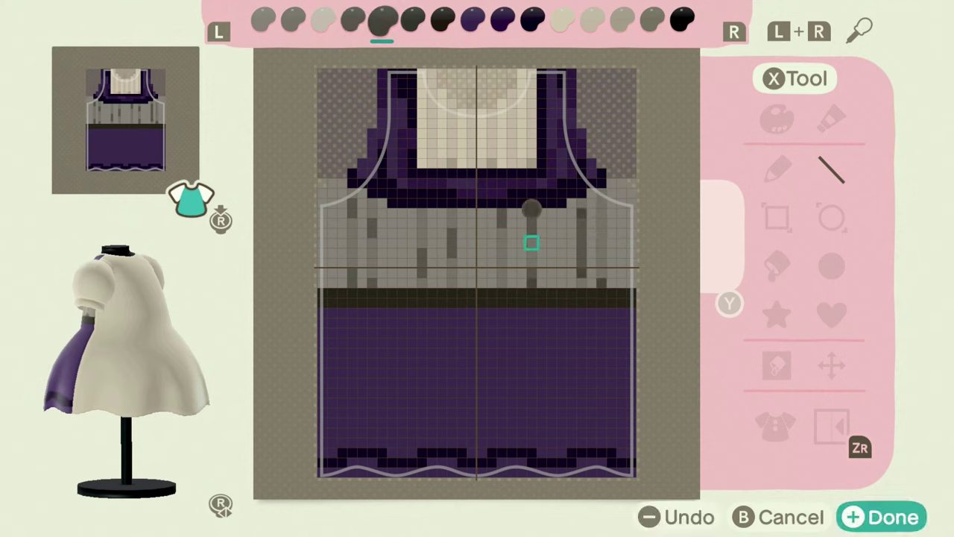
key(a)
key(a)
key(a)
key(a)
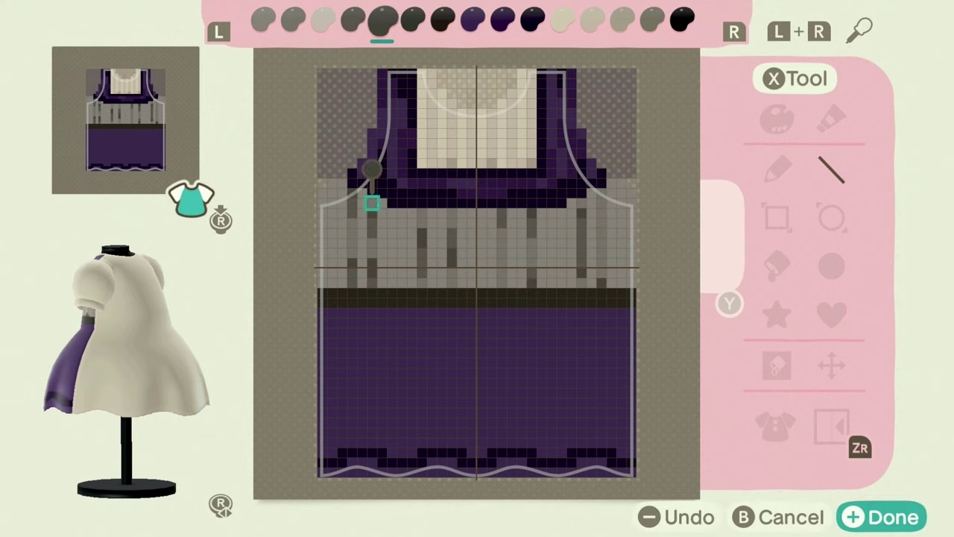
key(a)
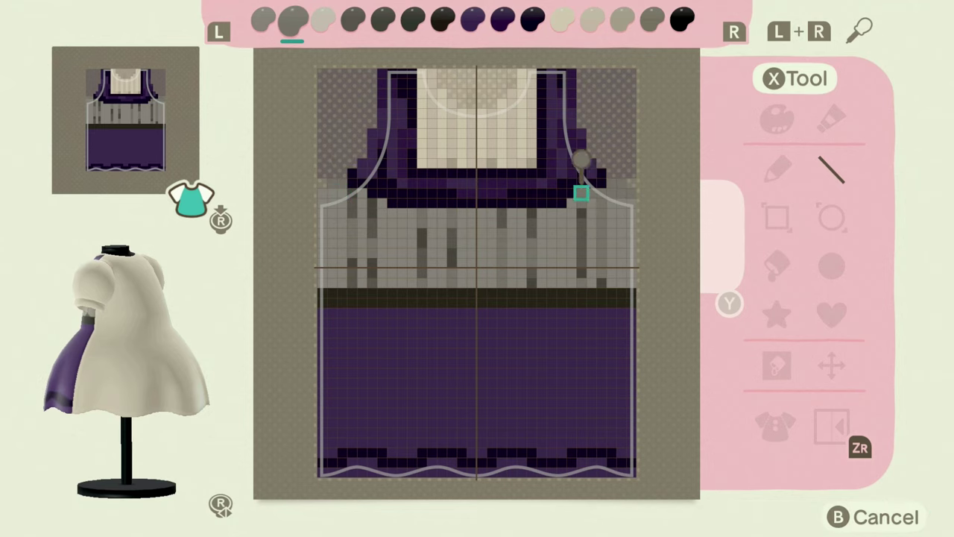
key(a)
key(minus)
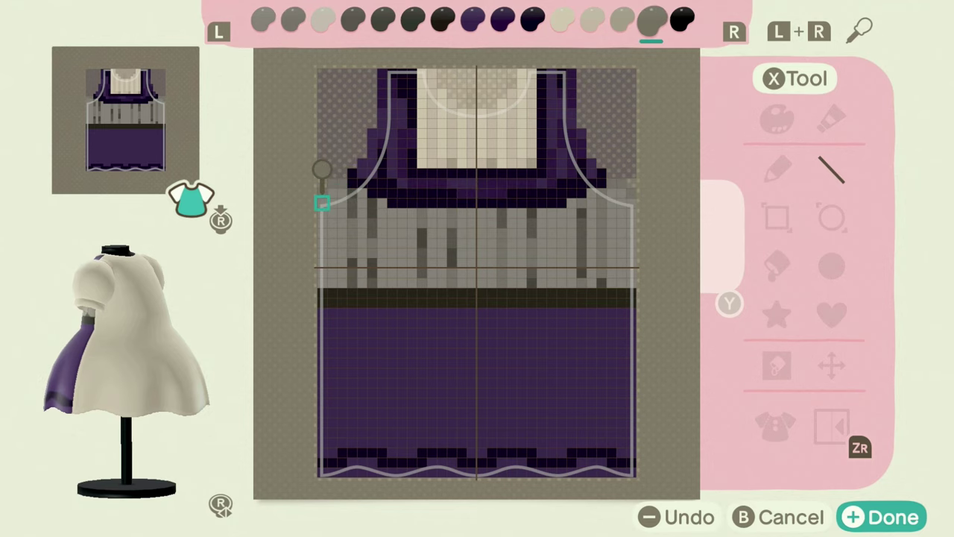
Lower brightness and vividness of the grey palette swatches for a deeper bodice grey.
key(x)
key(b)
key(x)
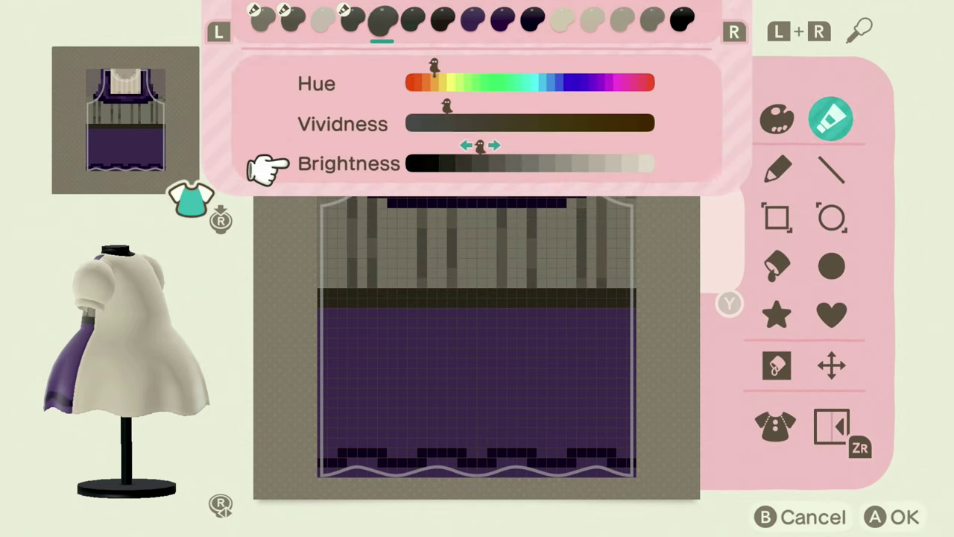
key(Left)
key(Up)
key(Up)
key(Down)
key(Down)
key(Up)
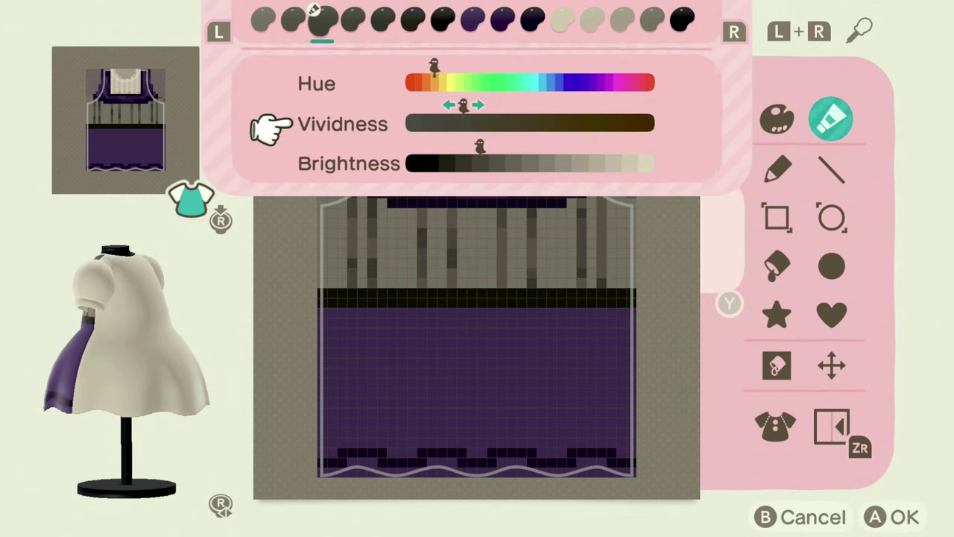
key(Down)
key(b)
key(b)
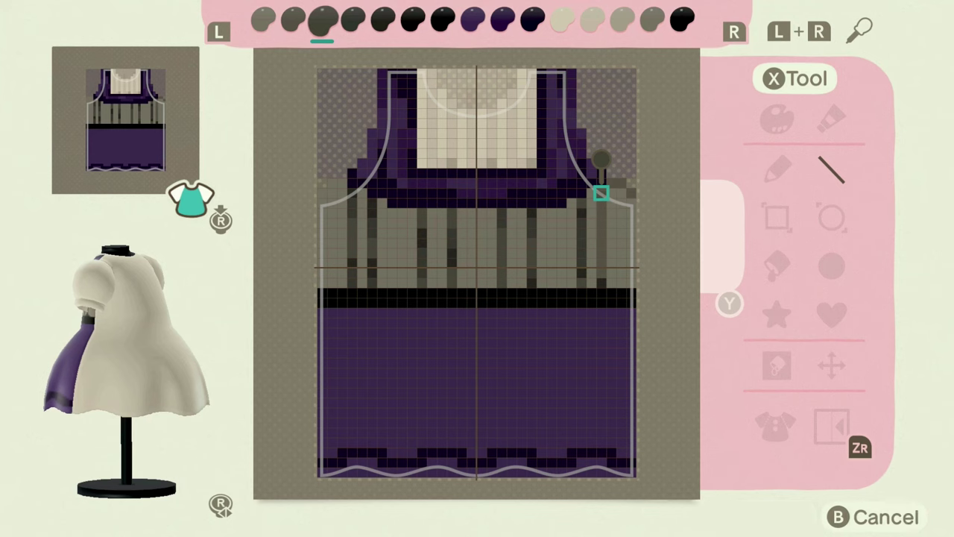
With the second grey shade and Line Tool, shade the middle of the bodice.
key(l)
key(Left)
key(Left)
key(Left)
key(Left)
key(Left)
key(Left)
key(Left)
key(Left)
key(Left)
key(x)
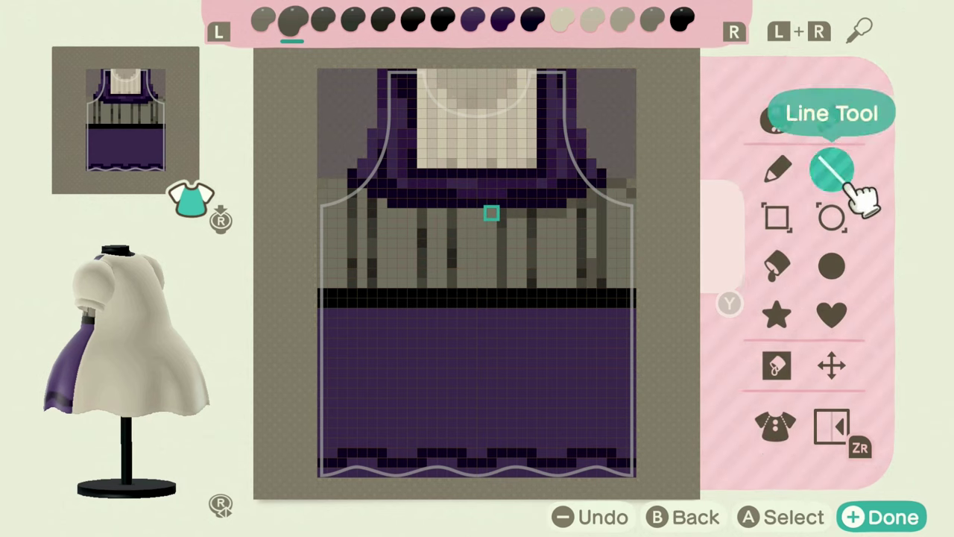
key(Up)
key(a)
key(b)
key(b)
key(a)
key(Down)
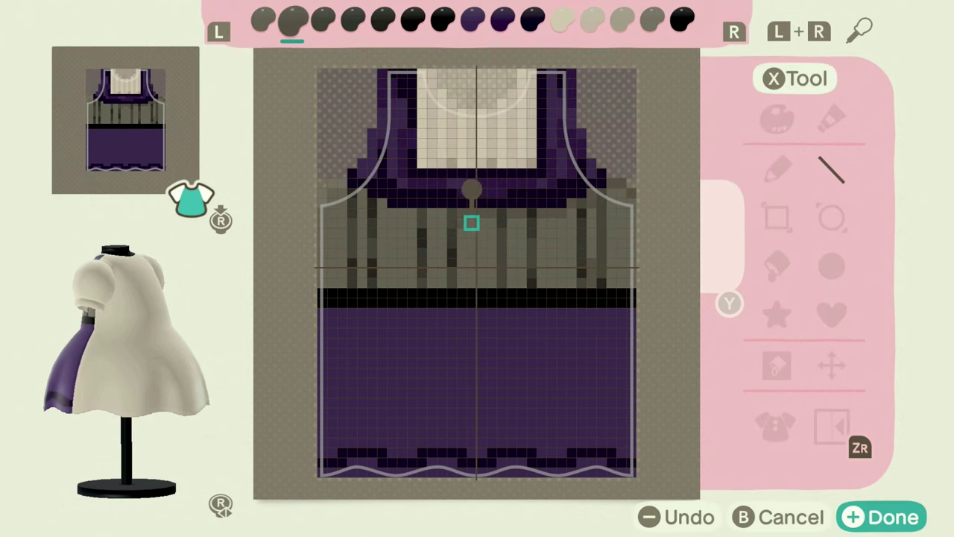
key(Left)
key(Left)
key(Left)
key(Left)
key(Left)
key(Left)
key(Left)
key(Left)
key(Left)
key(Left)
key(Left)
key(Left)
key(Left)
key(Left)
key(Left)
key(Left)
key(Left)
key(Up)
key(Up)
key(Down)
key(Down)
key(Down)
key(Down)
key(Down)
key(Down)
key(Down)
key(Down)
key(Left)
key(Up)
key(Up)
key(Up)
key(Up)
key(Up)
key(Up)
key(Up)
key(Up)
key(Up)
key(Left)
key(Left)
key(Left)
key(Left)
key(Left)
key(Down)
key(Left)
Add darker shading pixels from the bodice centre down to just above the waistband.
key(Down)
key(Down)
key(Right)
key(Right)
key(Down)
key(Down)
key(Down)
key(Down)
key(Down)
key(Right)
key(Right)
key(Right)
key(Right)
key(Right)
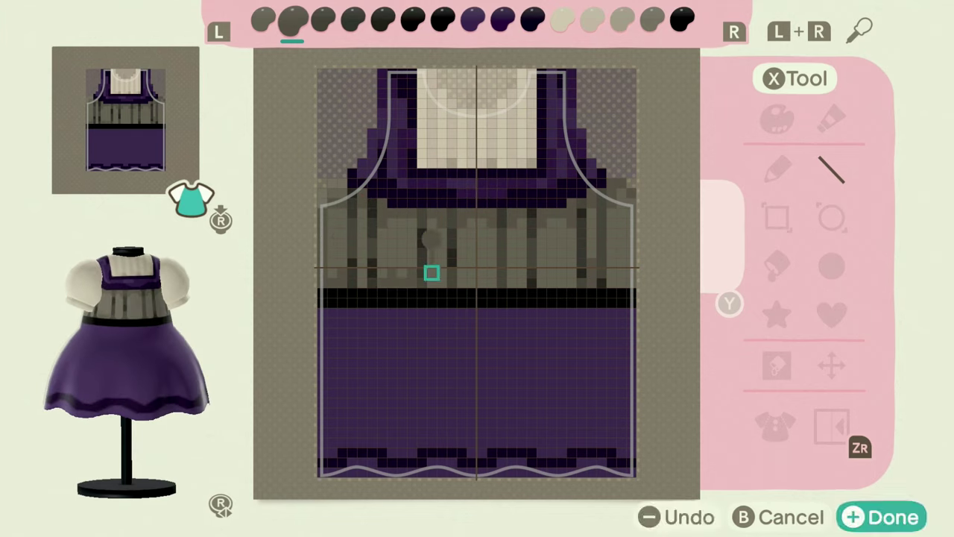
key(Right)
key(Right)
key(Right)
key(Right)
key(Right)
key(Down)
key(Left)
key(Left)
key(Right)
key(Right)
key(Down)
key(Right)
key(Right)
key(Right)
key(Right)
key(Right)
key(Up)
key(Up)
key(Up)
key(Up)
key(Up)
key(Left)
key(Left)
key(Left)
key(Left)
key(Left)
key(Left)
key(Left)
key(Left)
key(Left)
key(Left)
key(Left)
key(Left)
key(Up)
key(Up)
key(Up)
key(Left)
key(Left)
key(Left)
key(Down)
key(Down)
key(Down)
key(Right)
key(Right)
key(Right)
key(Right)
key(Right)
key(Right)
key(Down)
key(Down)
key(Down)
key(Down)
Move toward the skirt and pick progressively darker grey shades.
key(Right)
key(Right)
key(Right)
key(Right)
key(Up)
key(Up)
key(Up)
key(Up)
key(Up)
key(Up)
key(Up)
key(Right)
key(Right)
key(Right)
key(Right)
key(Right)
key(Right)
key(Down)
key(Down)
key(Down)
key(Down)
key(Down)
key(Down)
key(Down)
key(Down)
key(Down)
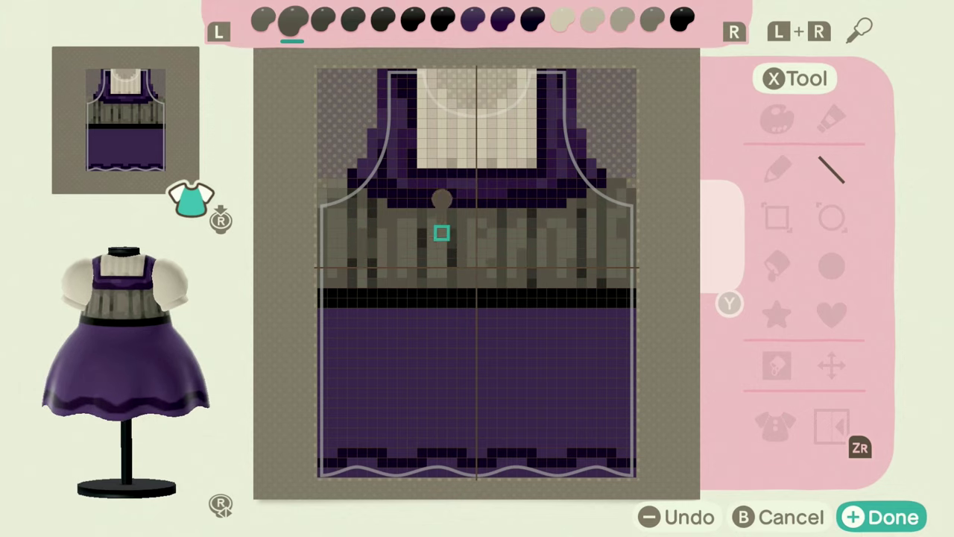
key(Right)
key(Right)
key(Right)
key(Right)
key(Right)
key(Right)
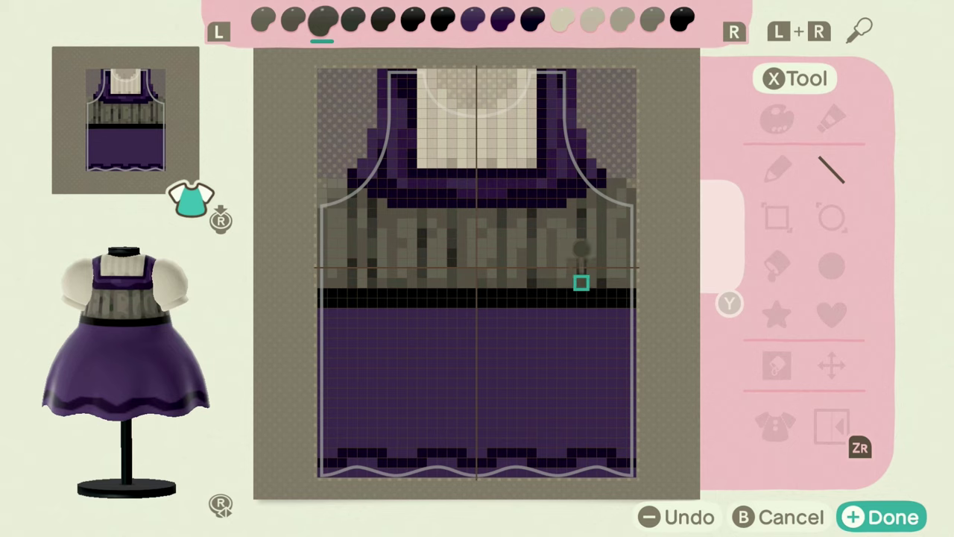
key(r)
key(Up)
key(Up)
key(Right)
key(Right)
key(r)
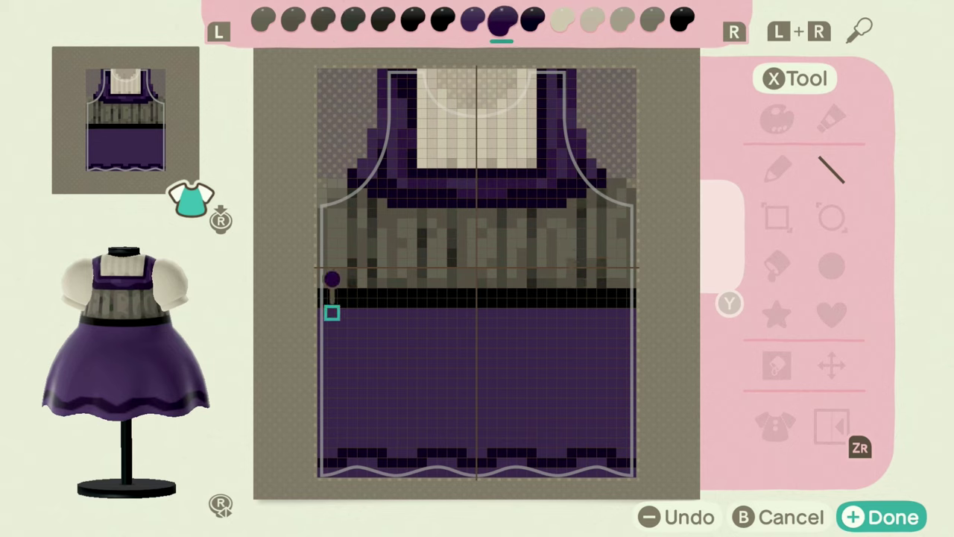
Paint dark purple streaks and drips below the waistband and across the lower skirt.
key(Right)
key(Right)
key(Down)
key(Down)
key(Down)
key(Down)
mouse_move(381, 322)
mouse_down()
mouse_move(381, 384)
mouse_move(411, 341)
mouse_move(401, 332)
mouse_move(411, 312)
mouse_move(452, 311)
mouse_move(422, 321)
mouse_move(441, 383)
mouse_move(455, 321)
mouse_up()
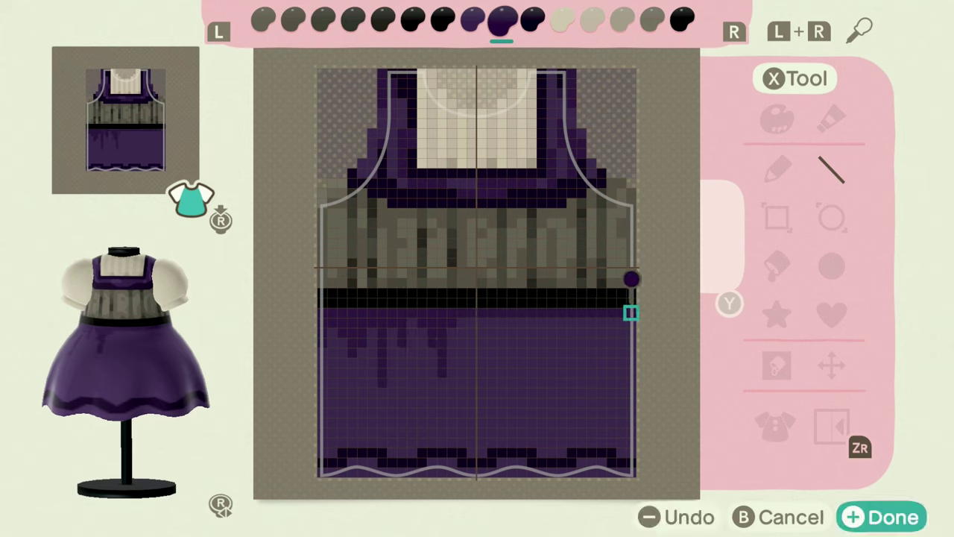
mouse_move(612, 323)
mouse_down()
mouse_move(590, 362)
mouse_move(601, 363)
mouse_up()
drag(581, 322, 552, 322)
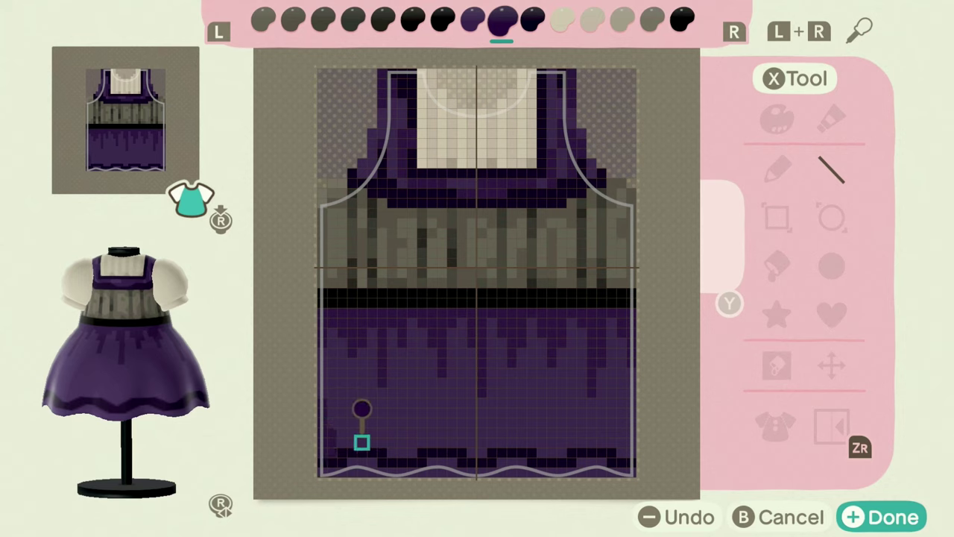
mouse_move(382, 432)
mouse_down()
mouse_move(381, 401)
mouse_move(410, 411)
mouse_move(422, 443)
mouse_up()
mouse_move(571, 442)
mouse_down()
mouse_move(630, 411)
mouse_move(619, 433)
mouse_move(612, 400)
mouse_move(571, 432)
mouse_move(520, 411)
mouse_move(520, 433)
mouse_move(498, 427)
mouse_move(460, 384)
mouse_move(453, 399)
mouse_move(420, 414)
mouse_up()
mouse_move(422, 353)
mouse_down()
mouse_move(449, 383)
mouse_move(502, 381)
mouse_move(460, 392)
mouse_up()
Deepen the dark purple swatch by lowering its brightness and vividness.
key(x)
key(Up)
key(Left)
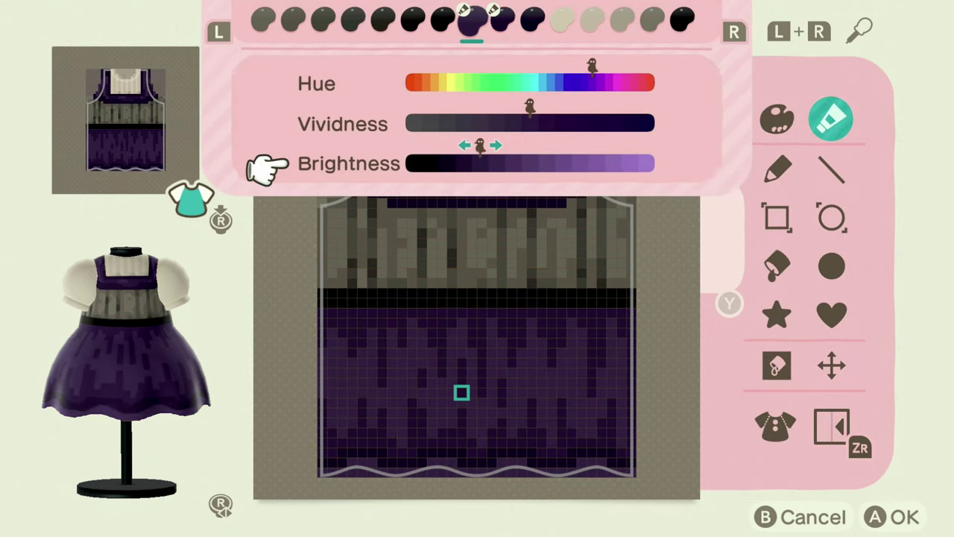
key(Up)
key(Left)
key(Down)
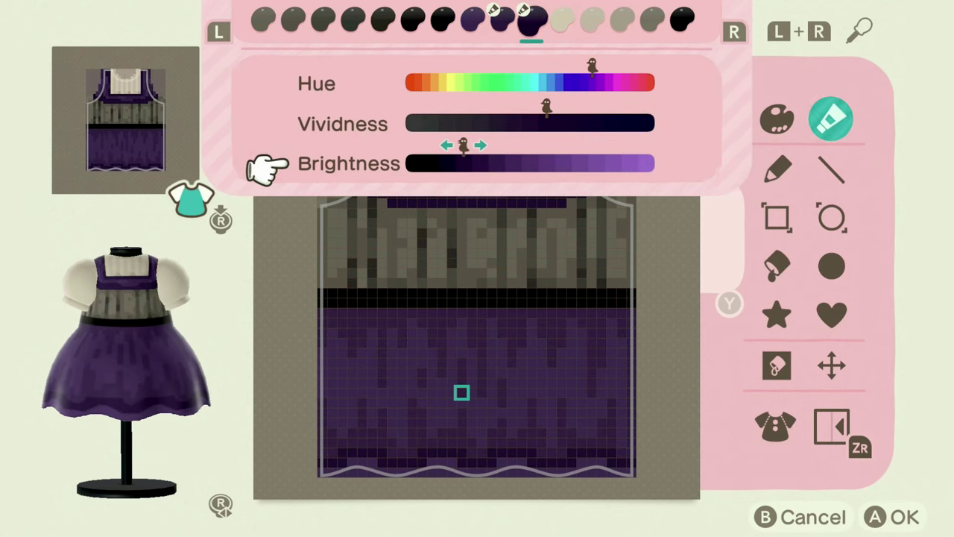
key(Return)
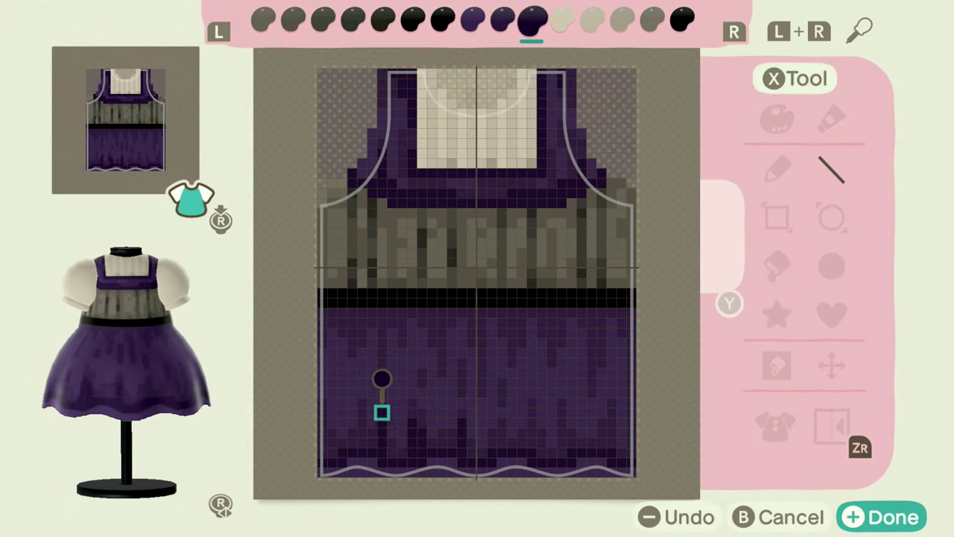
Draw darkest-purple streaks rising from the hem and drips hanging from the waistband.
click(352, 443)
click(322, 440)
mouse_move(460, 433)
mouse_down()
mouse_move(491, 402)
mouse_move(531, 450)
mouse_move(530, 430)
mouse_move(539, 440)
mouse_move(560, 422)
mouse_up()
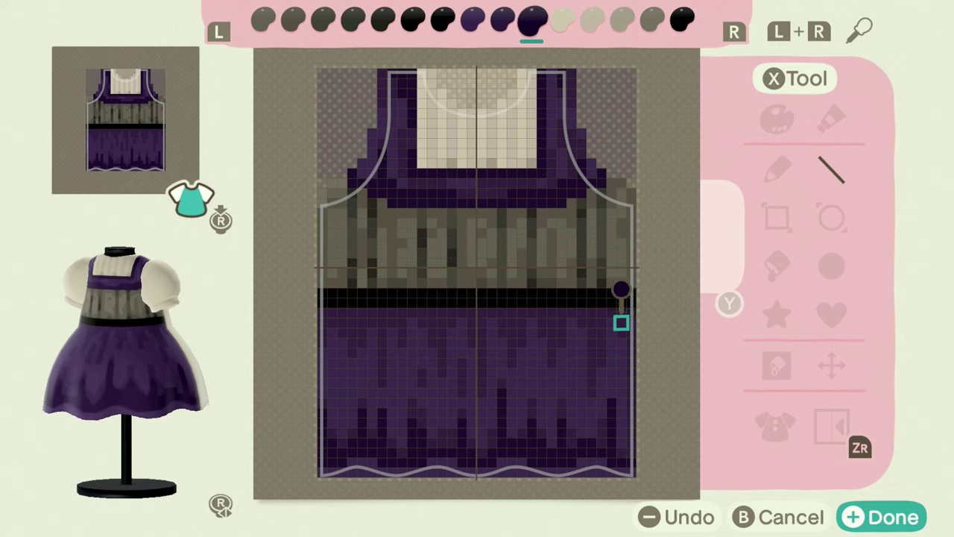
mouse_move(321, 313)
mouse_down()
mouse_move(362, 343)
mouse_move(381, 383)
mouse_move(411, 340)
mouse_up()
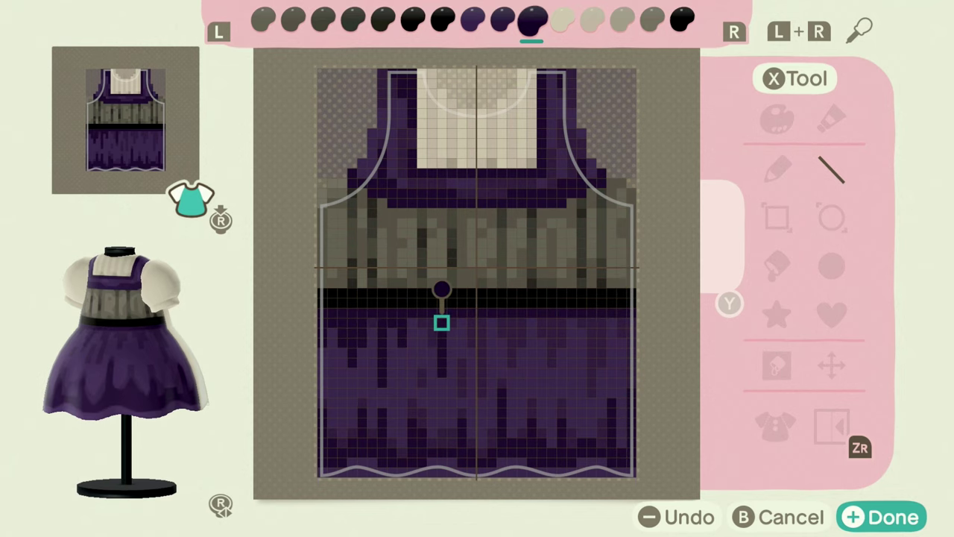
mouse_move(481, 321)
mouse_down()
mouse_move(512, 333)
mouse_move(514, 326)
mouse_move(551, 363)
mouse_move(545, 339)
mouse_up()
mouse_move(592, 322)
mouse_down()
mouse_move(592, 393)
mouse_move(592, 369)
mouse_up()
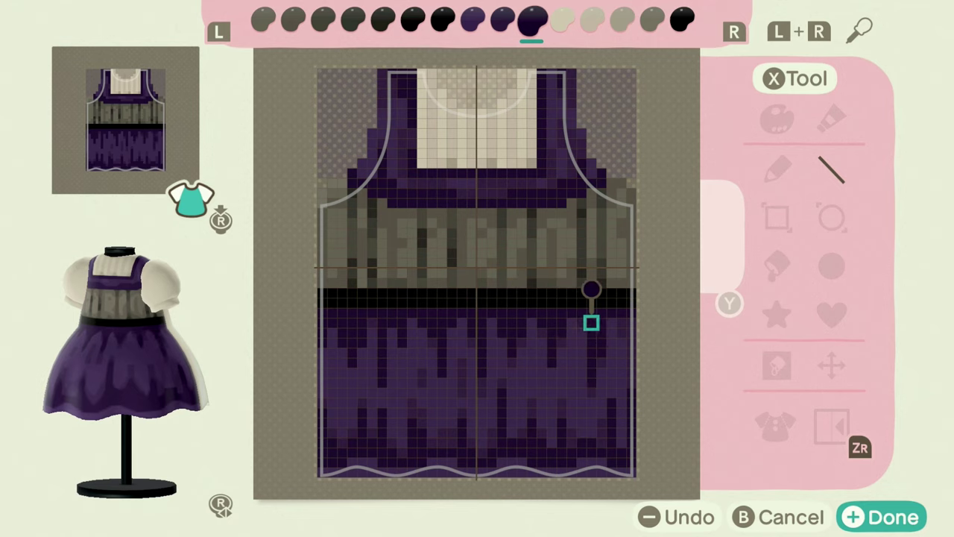
drag(421, 442, 361, 432)
drag(442, 413, 422, 372)
Paint skirt streaks on the left side, alternating between lighter, mid and dark purple shades.
key(x)
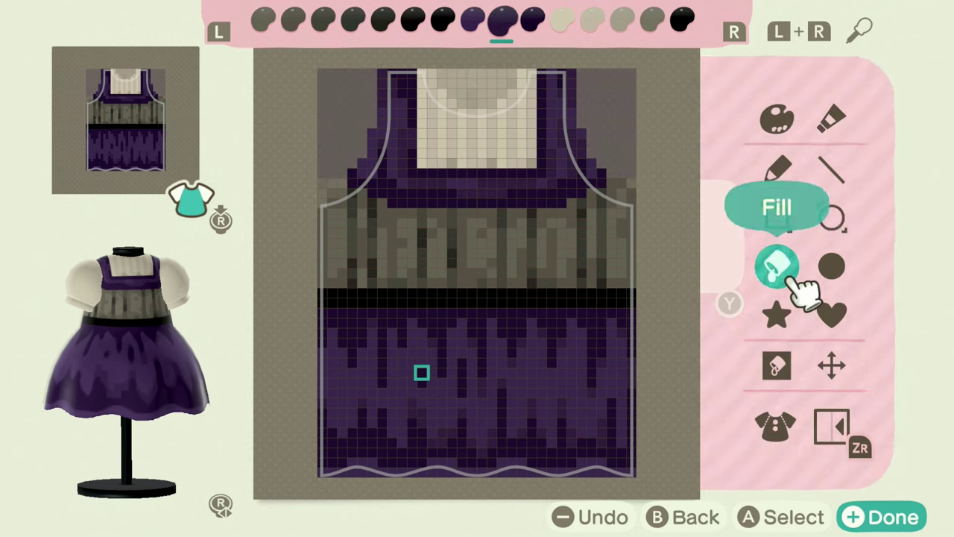
key(Escape)
mouse_move(371, 400)
mouse_down()
mouse_move(360, 373)
mouse_move(331, 353)
mouse_move(373, 411)
mouse_move(400, 351)
mouse_move(421, 333)
mouse_up()
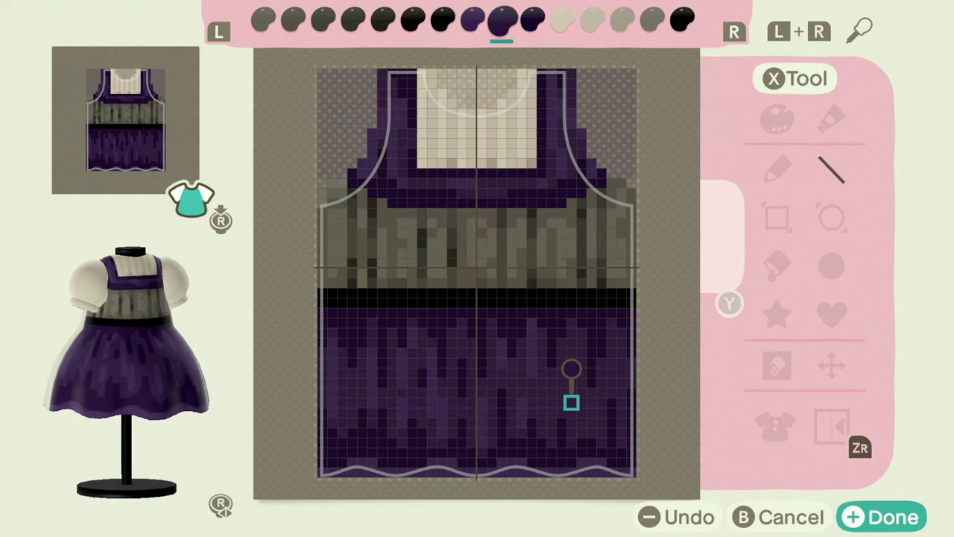
key(l)
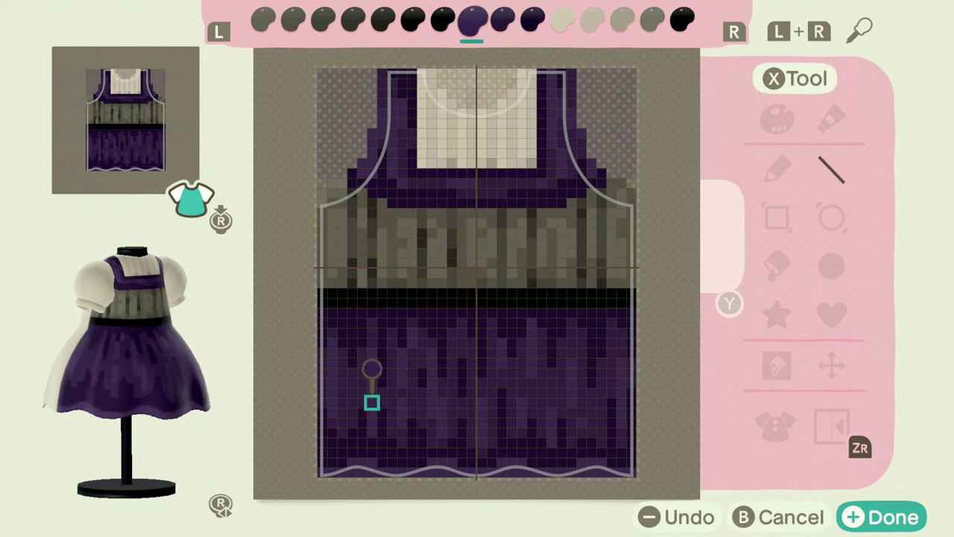
key(r)
key(r)
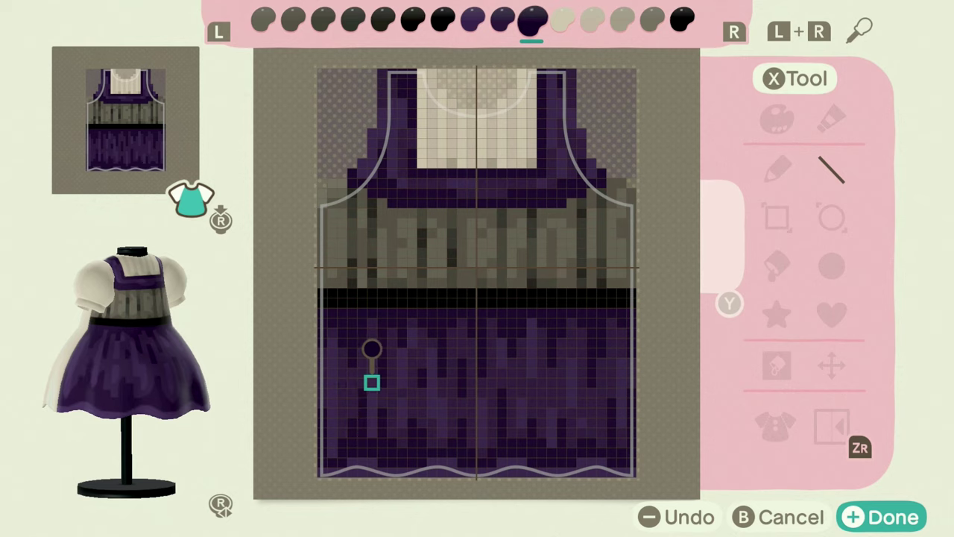
key(l)
key(r)
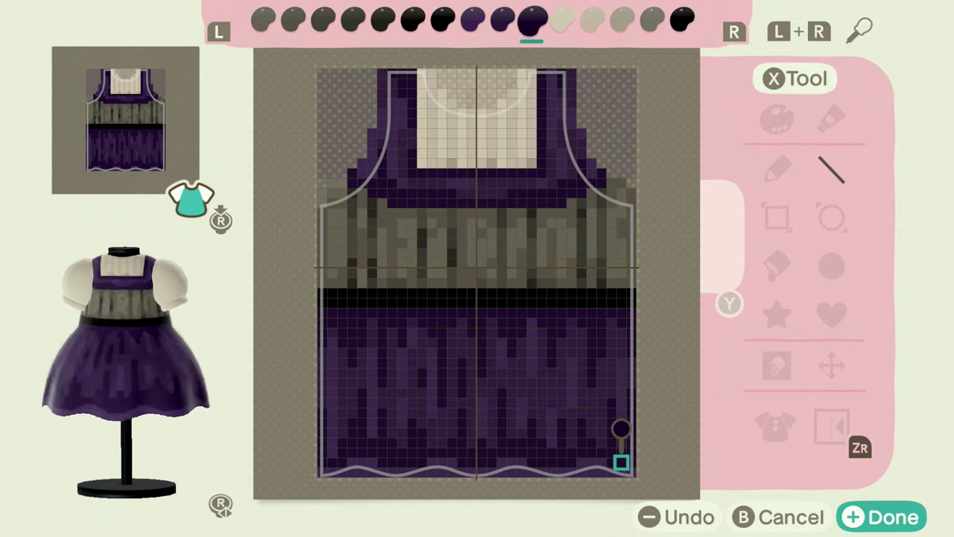
key(l)
key(l)
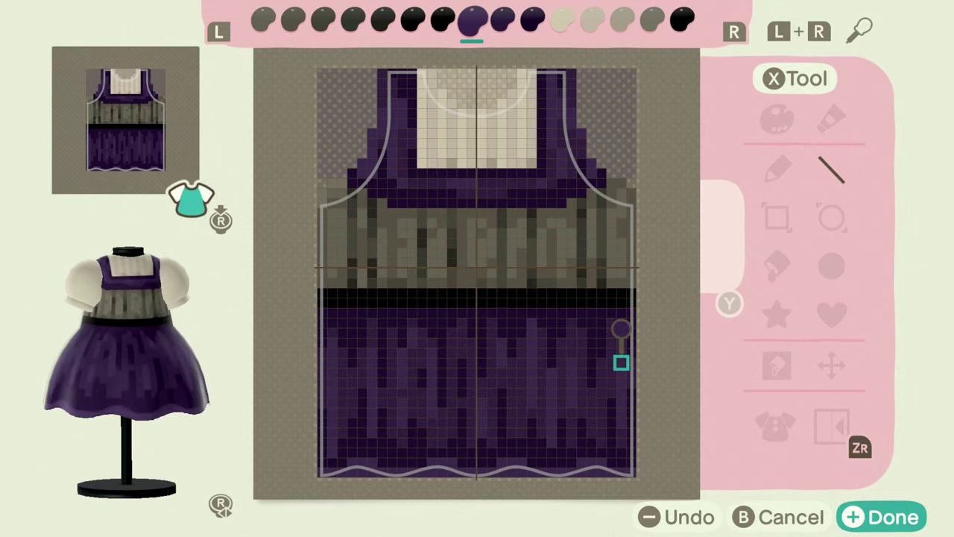
Copy the front design onto the dress's back panel.
key(x)
key(r)
key(r)
key(r)
key(r)
key(r)
key(Down)
key(Down)
key(Down)
key(Down)
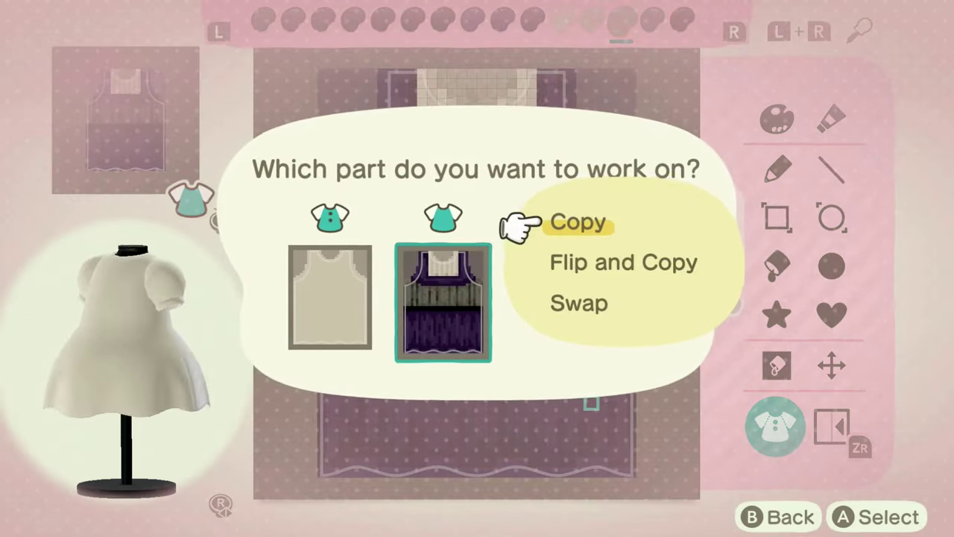
key(a)
key(Left)
key(a)
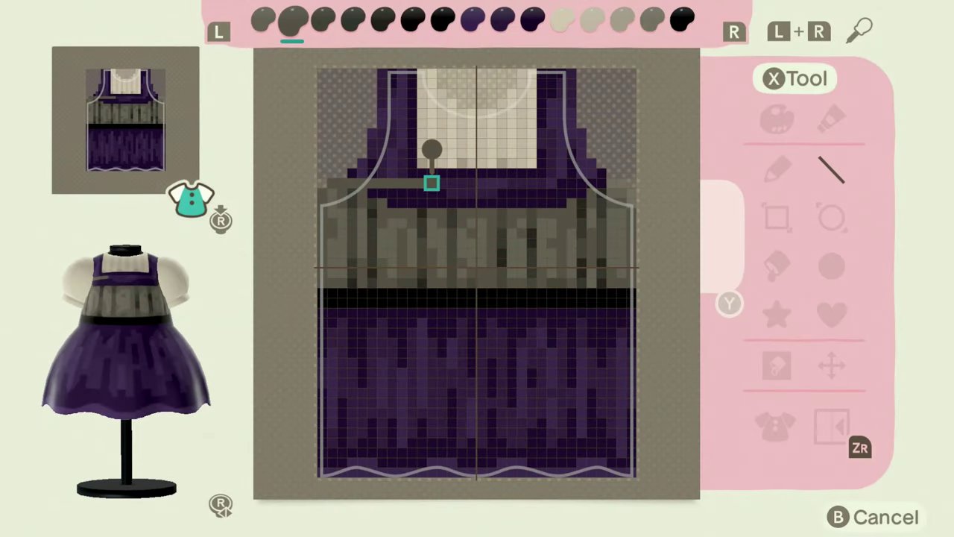
Draw grey lines along the bodice top and undo the stray dark purple stroke by the neckline.
drag(431, 183, 611, 181)
drag(511, 182, 432, 183)
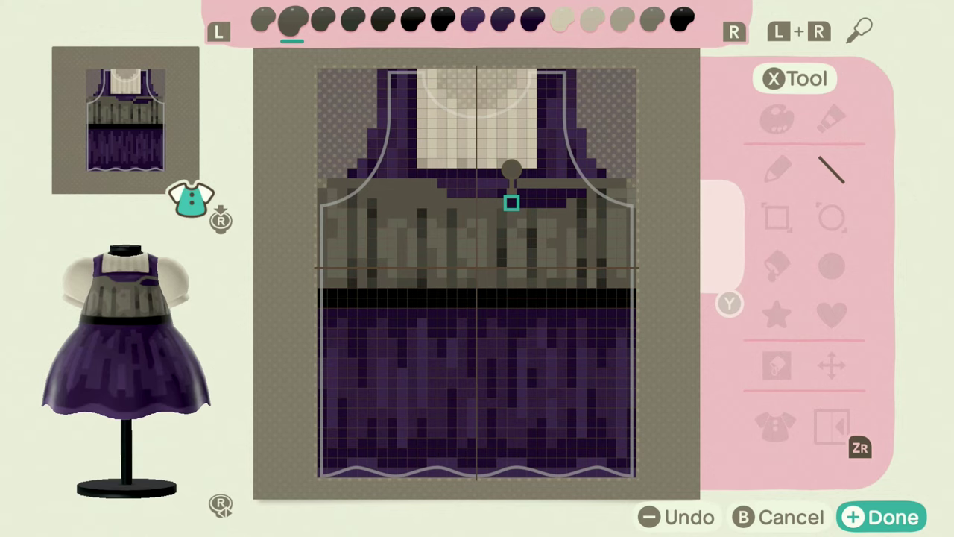
key(r)
key(r)
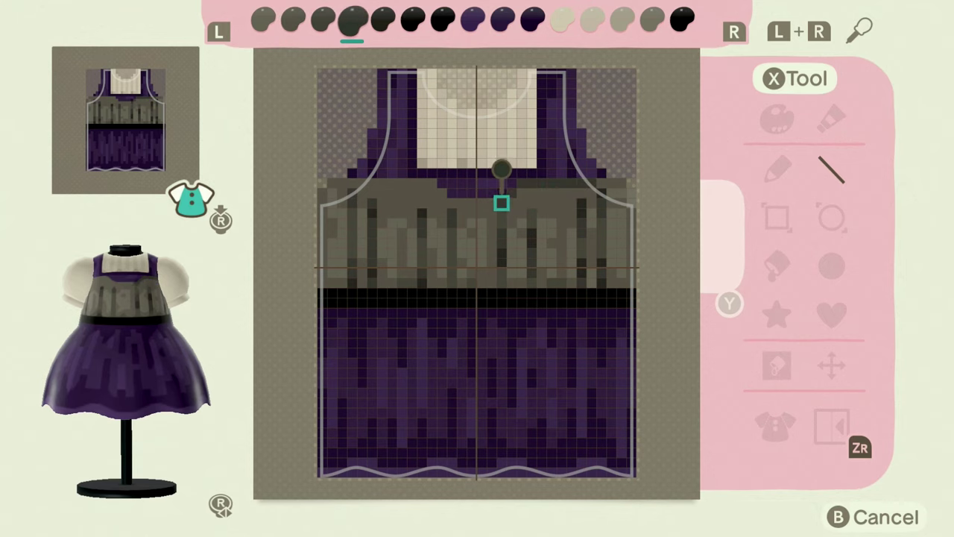